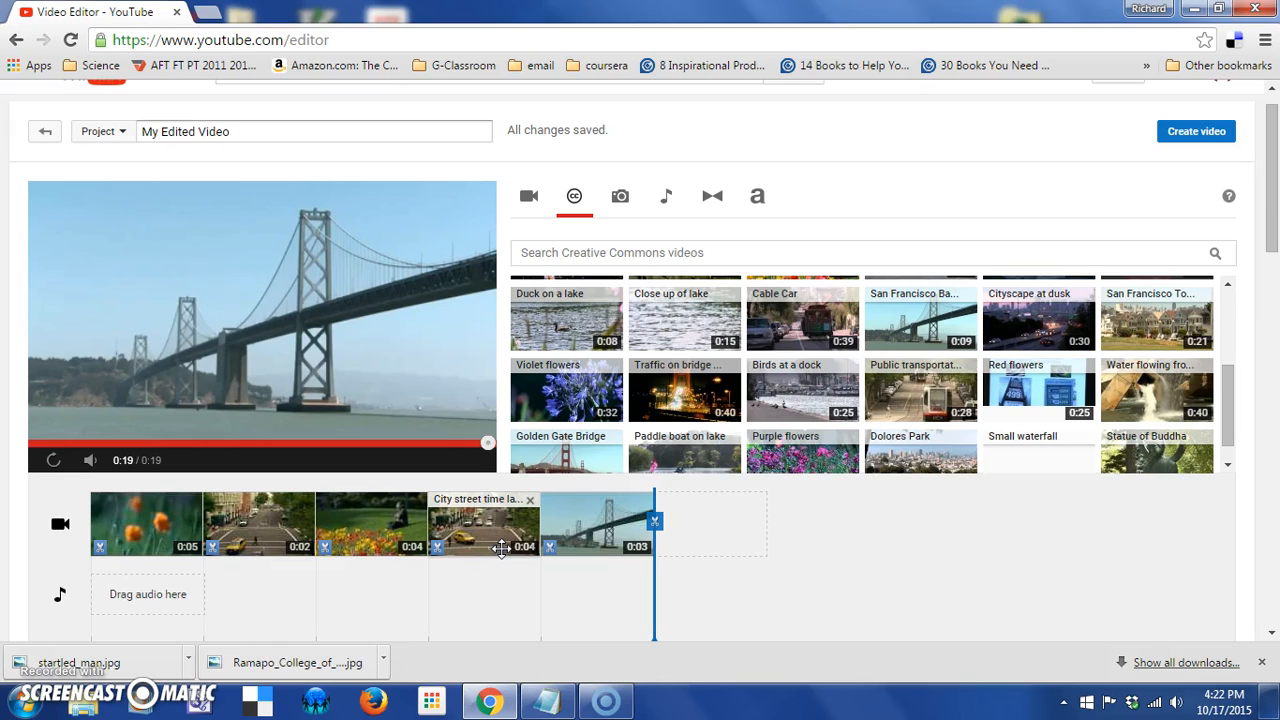
- Upload startled_man.jpg from the Downloads folder to the project's photos
left_click(622, 197)
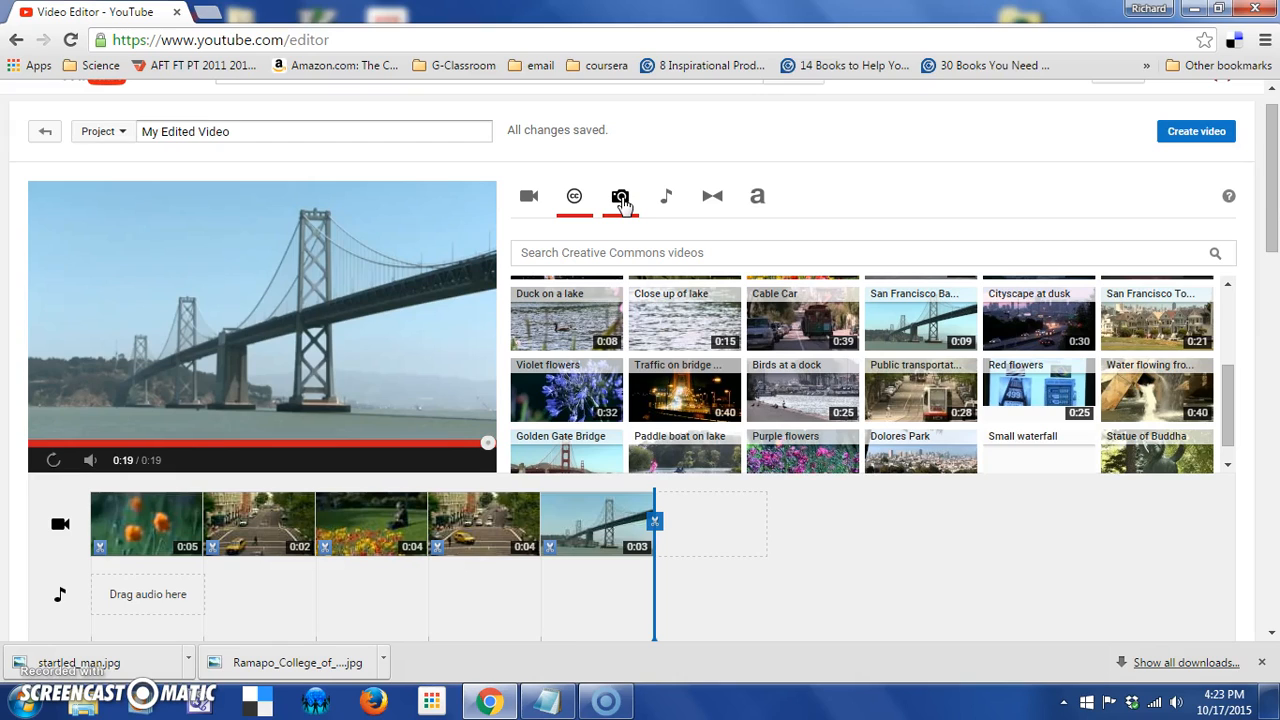
left_click(621, 200)
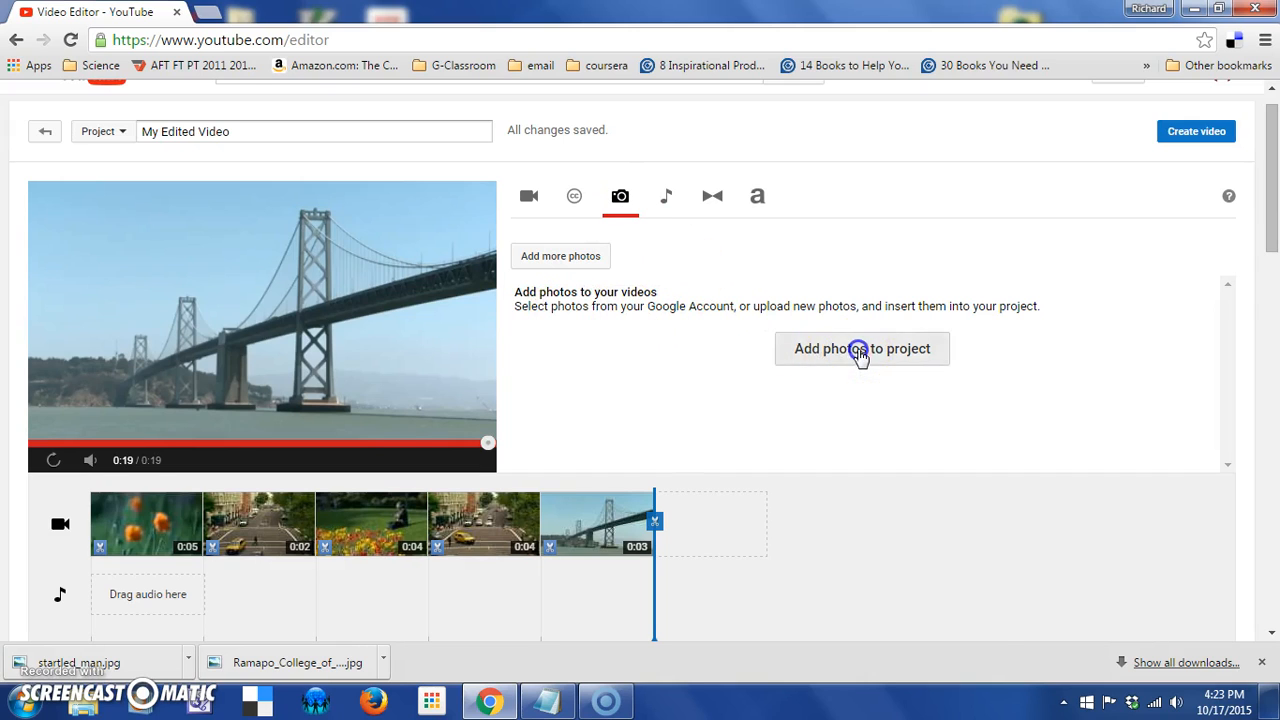
left_click(860, 352)
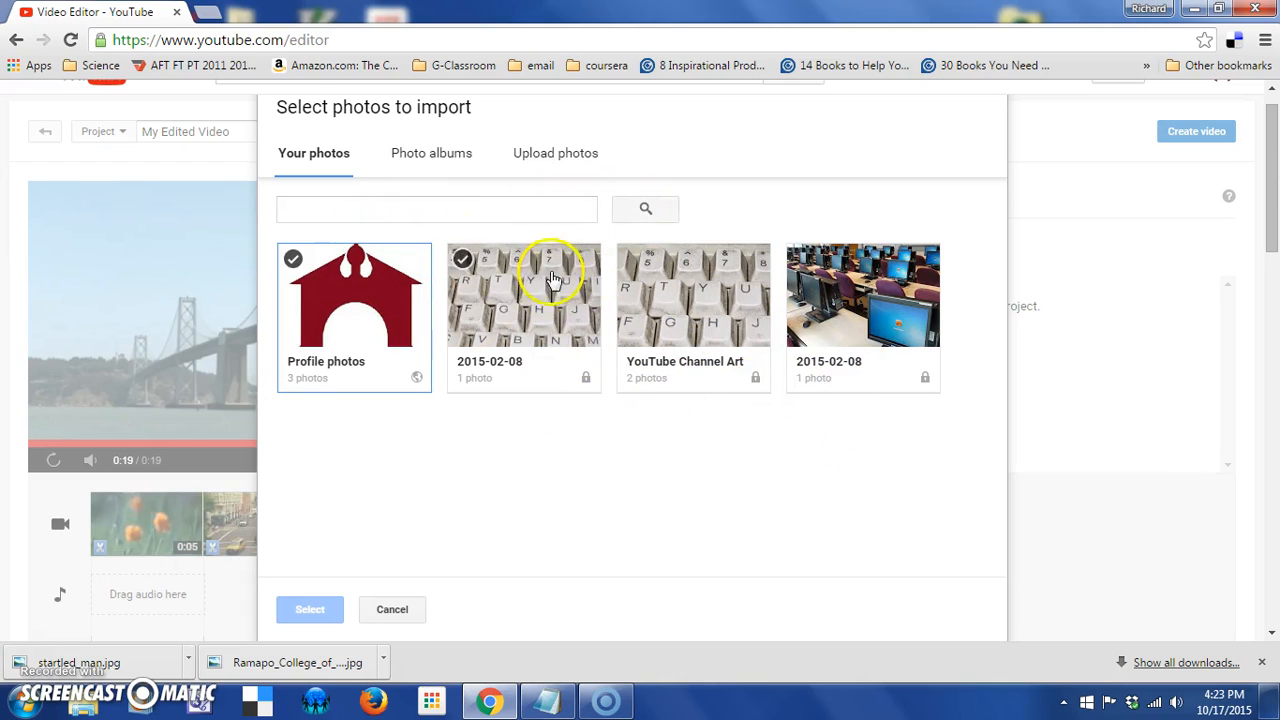
left_click(571, 153)
left_click(630, 432)
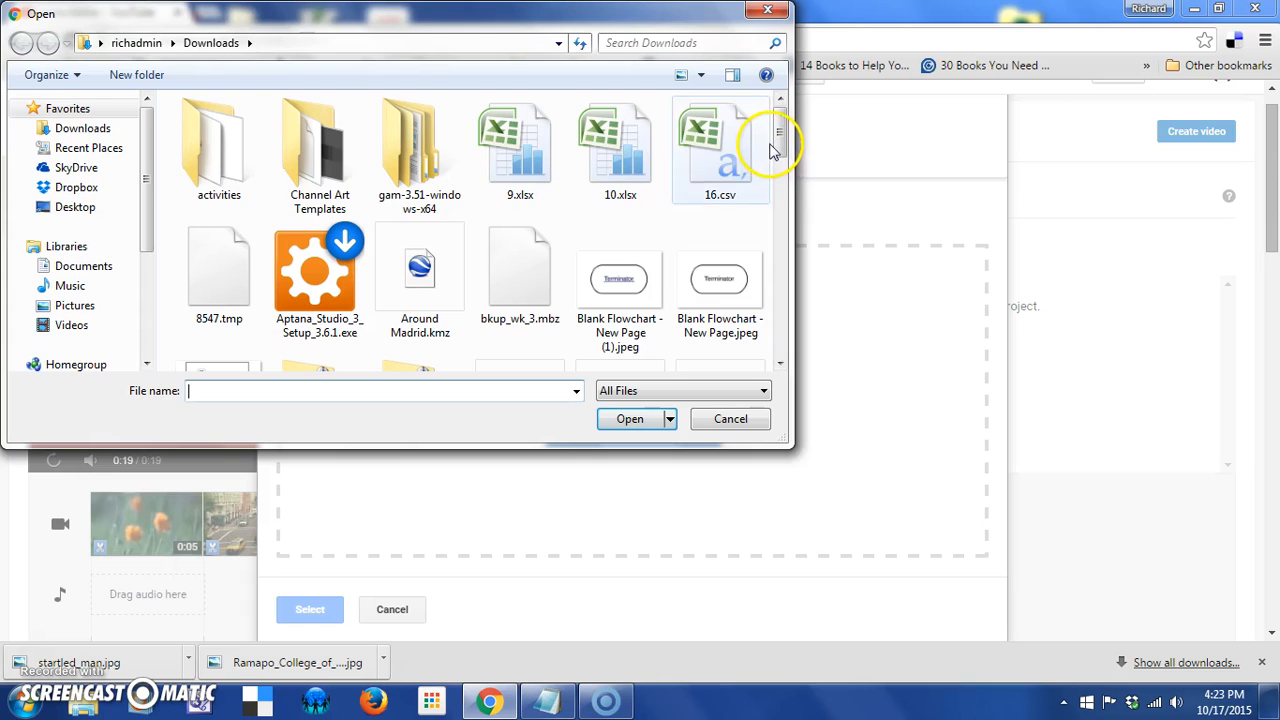
left_click_drag(779, 138, 783, 308)
left_click(748, 265)
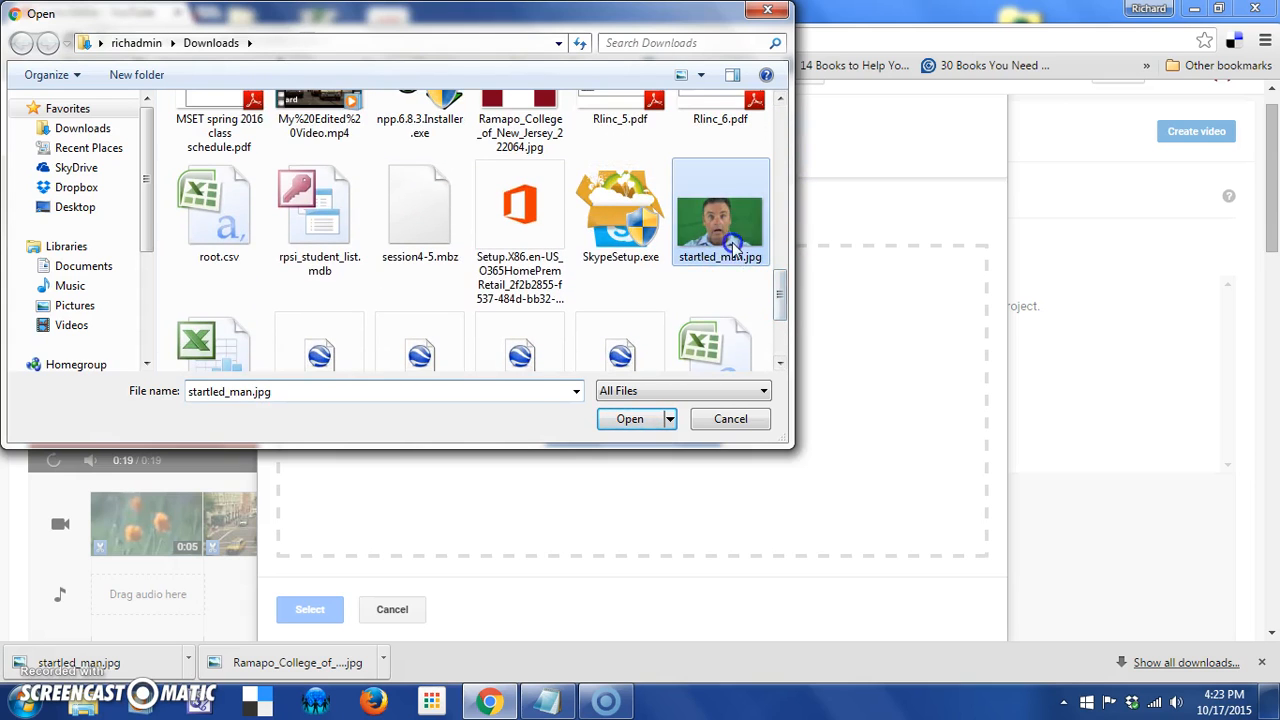
left_click(630, 420)
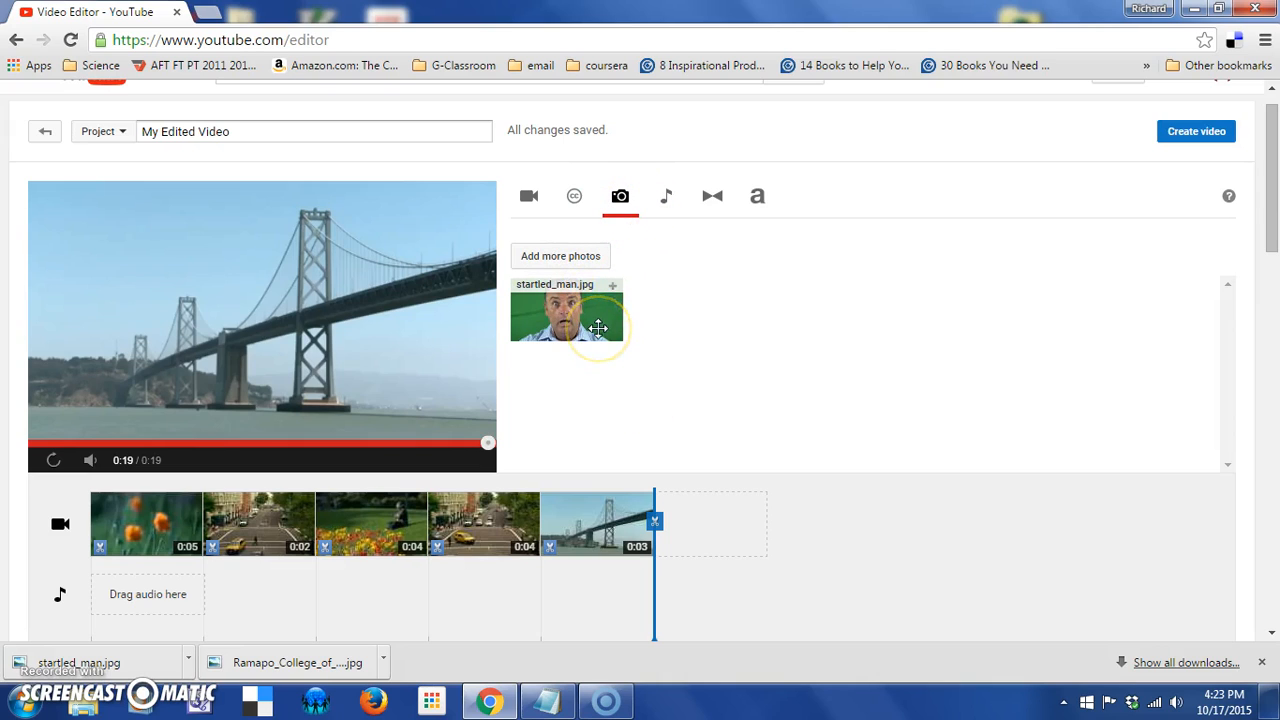
- Insert the startled_man.jpg photo into the video track directly after the opening orange flowers clip
left_click_drag(567, 326, 245, 505)
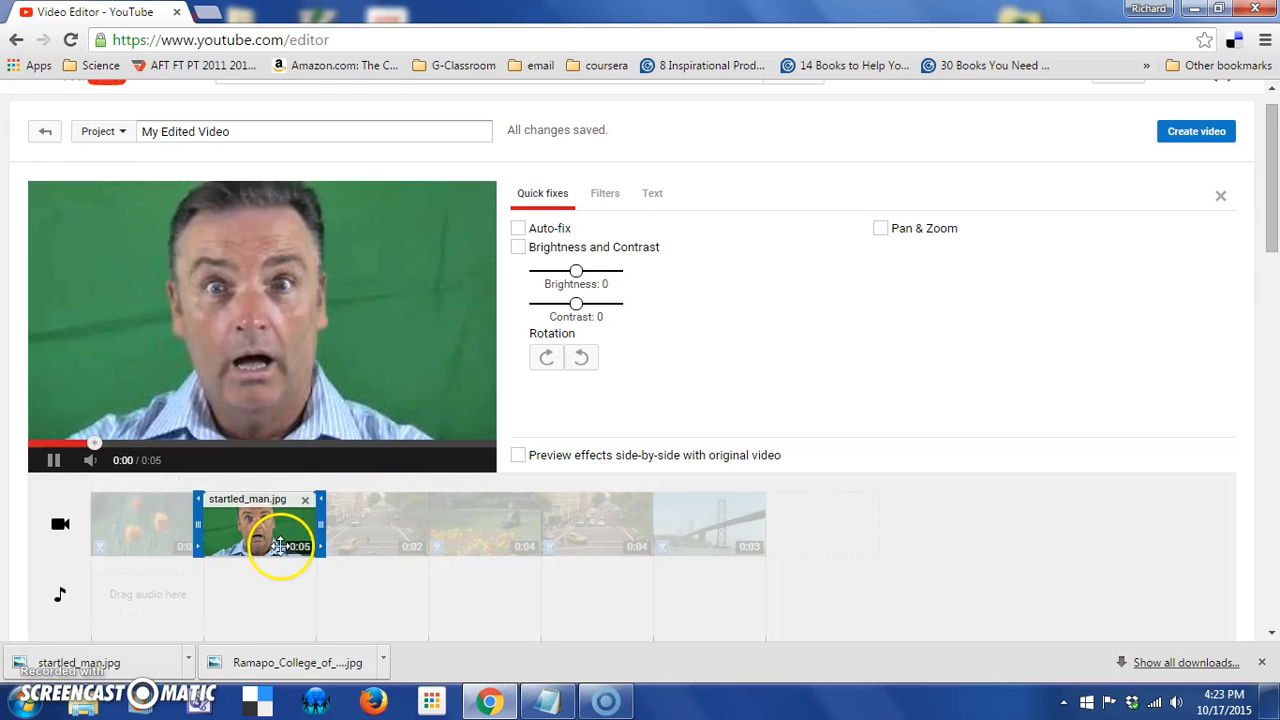
scroll(286, 557, "down", 1)
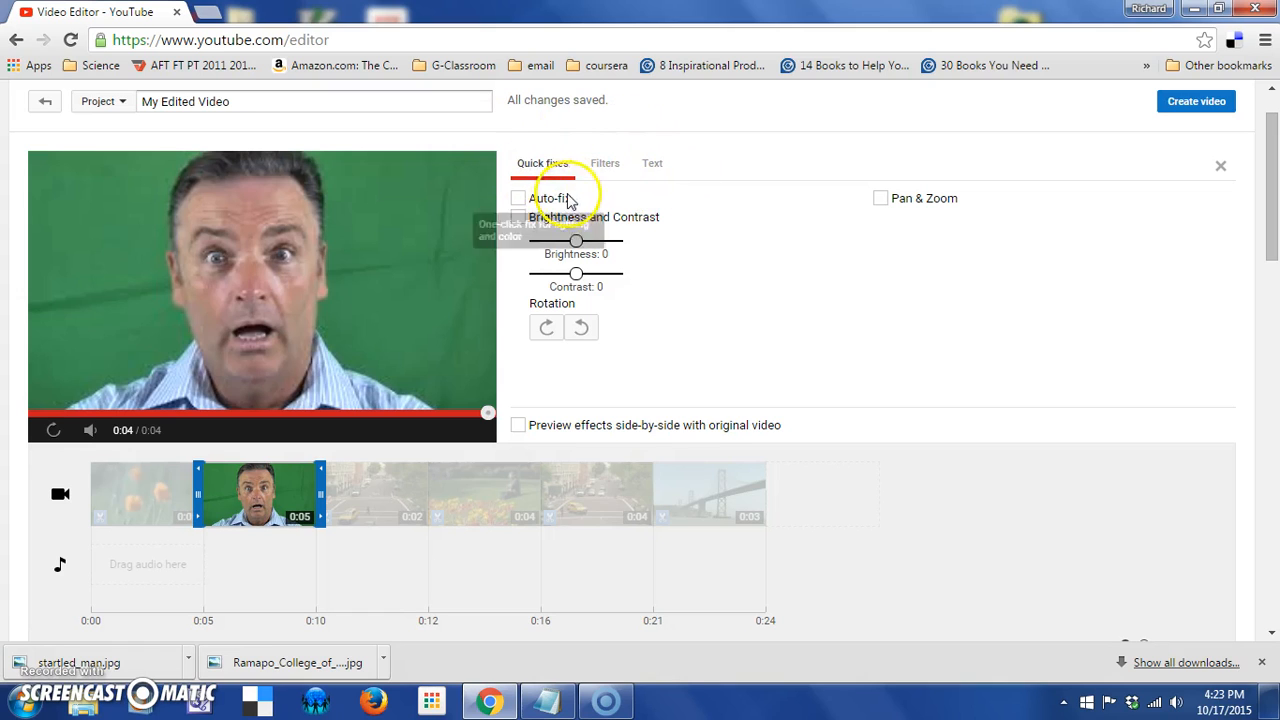
left_click(970, 568)
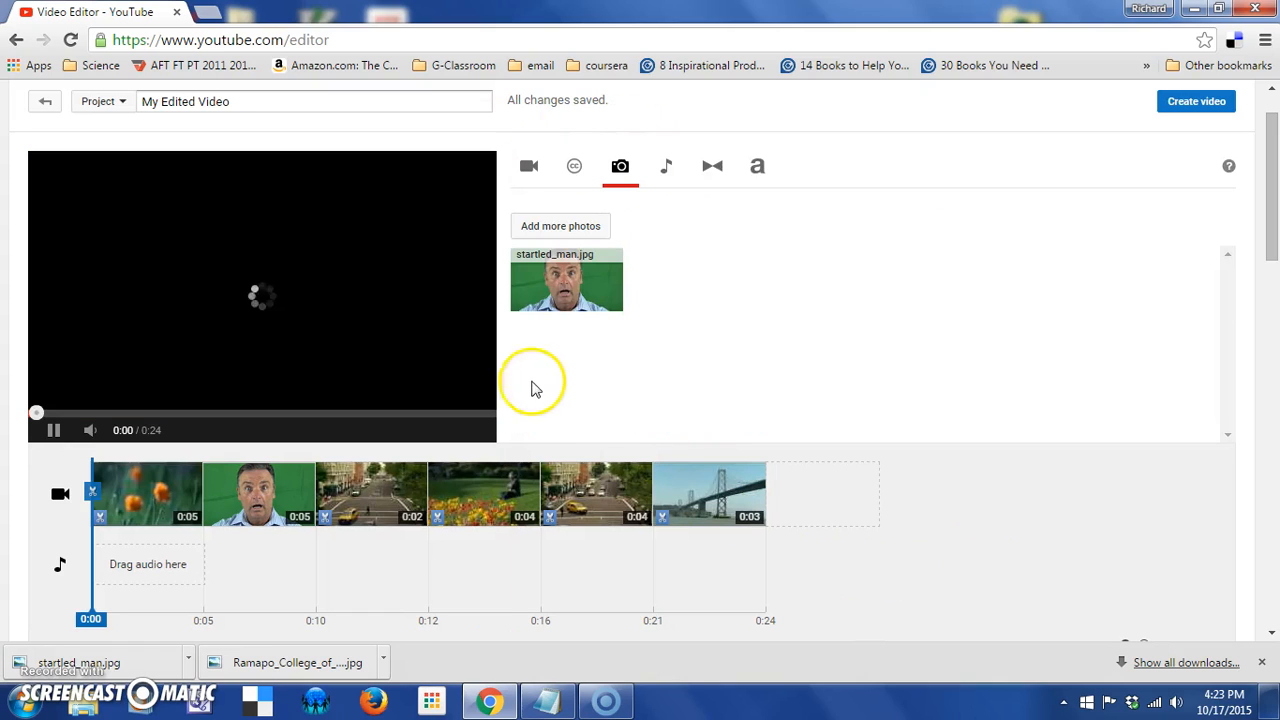
left_click(54, 430)
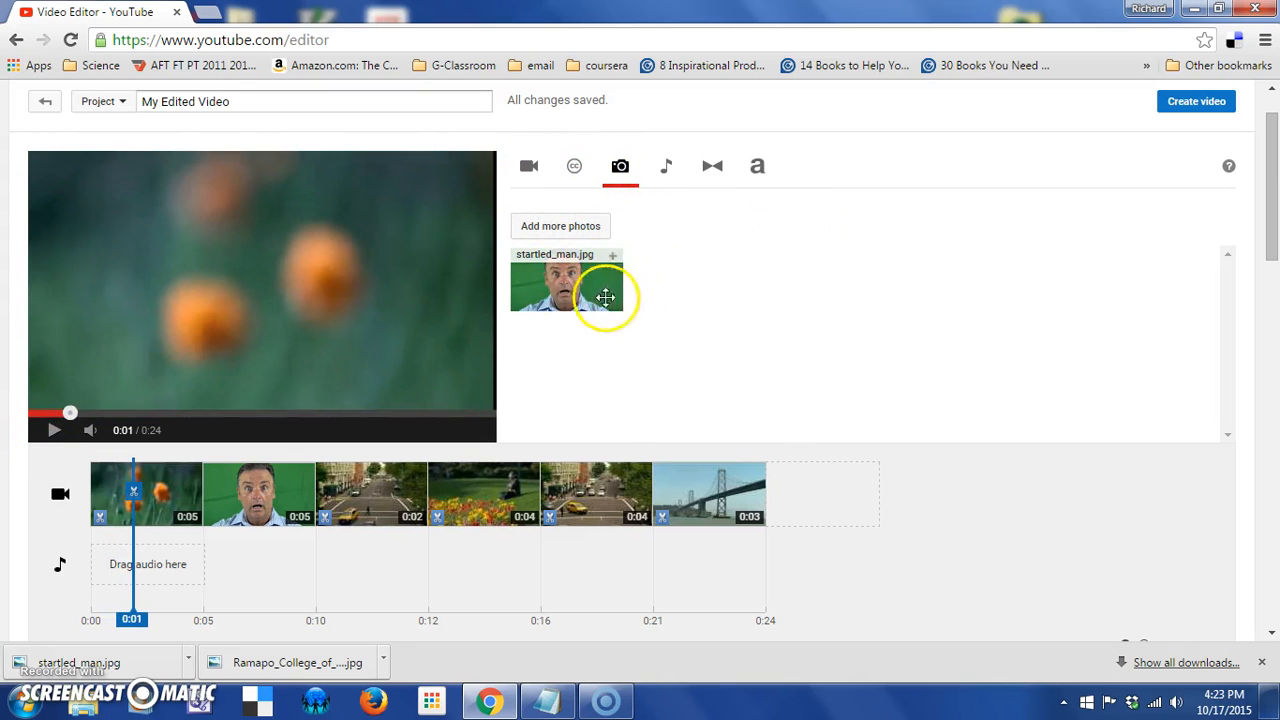
- Insert three more copies of startled_man.jpg: before the garden clip, before the second city street clip and before the bridge clip
left_click_drag(563, 294, 430, 457)
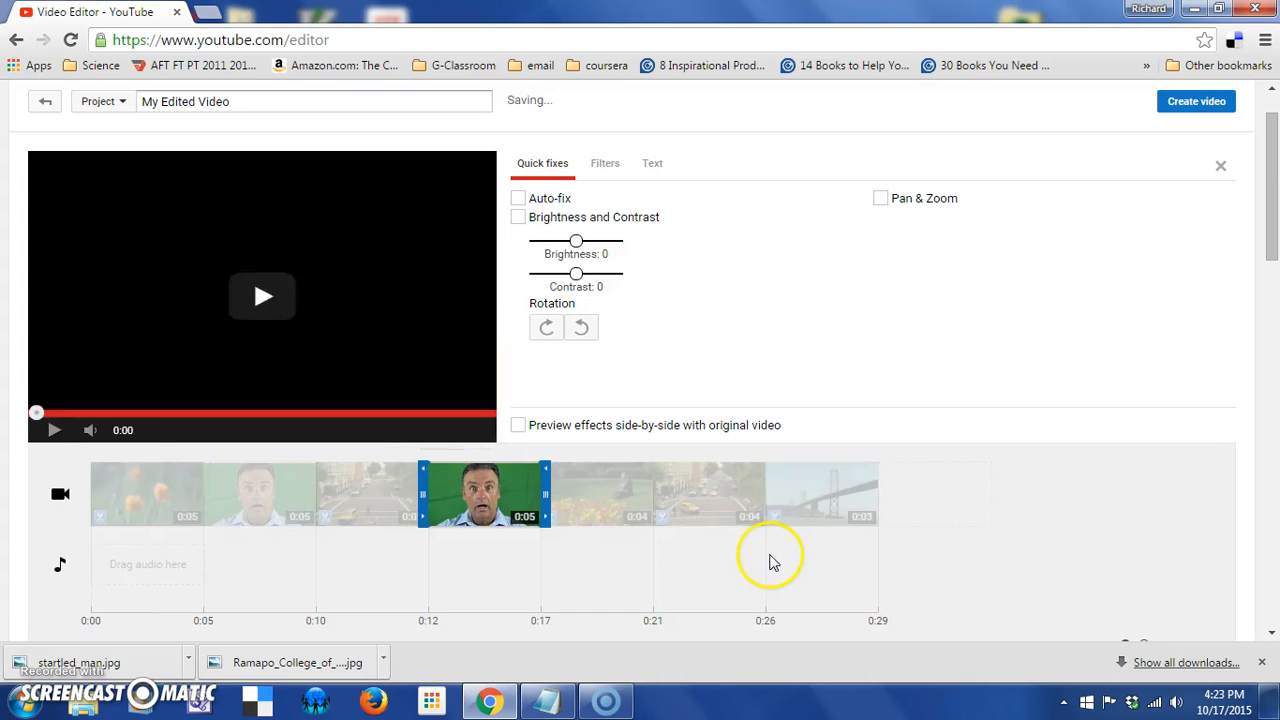
left_click(873, 462)
left_click_drag(594, 300, 652, 466)
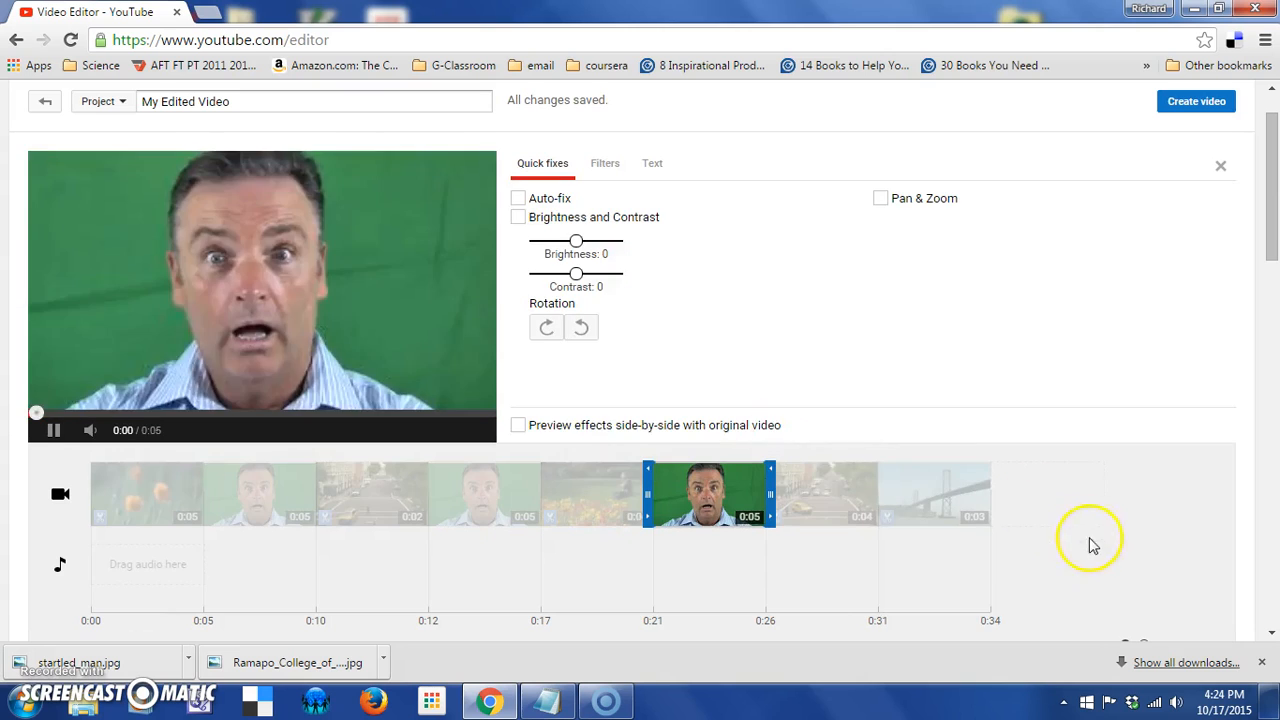
left_click(1100, 545)
left_click_drag(571, 277, 866, 486)
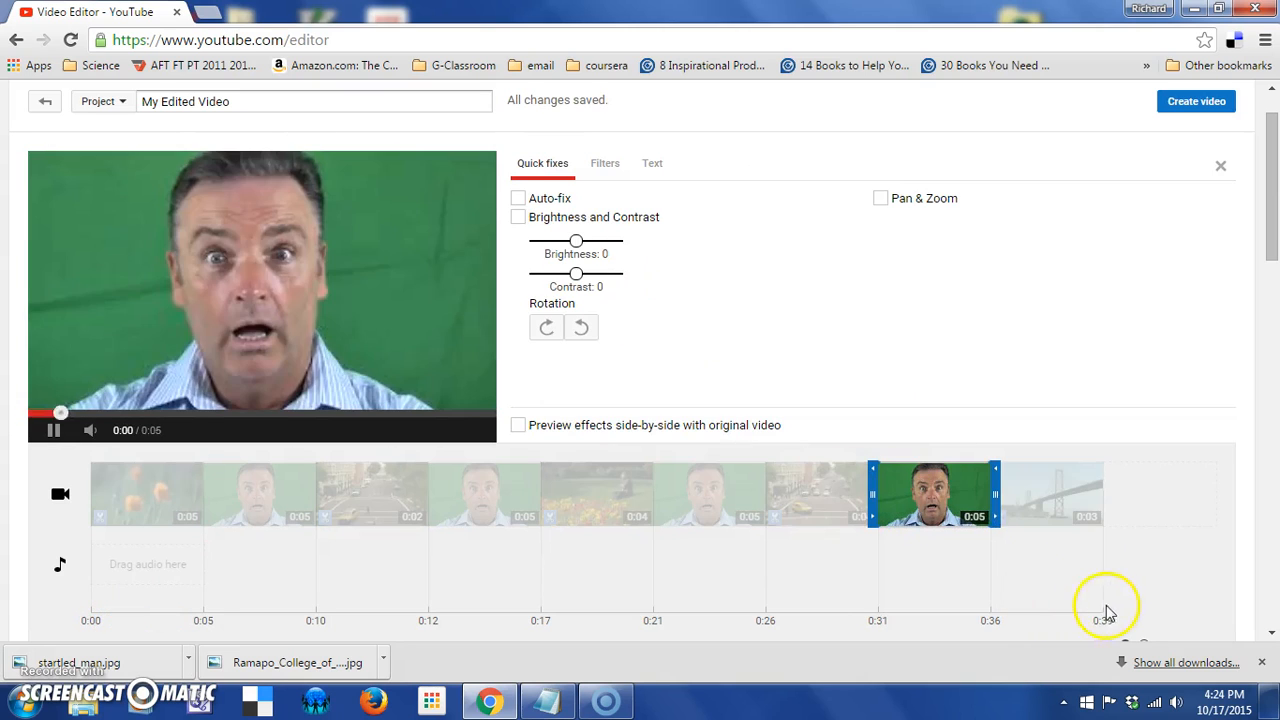
left_click(1155, 605)
left_click(53, 431)
left_click(56, 432)
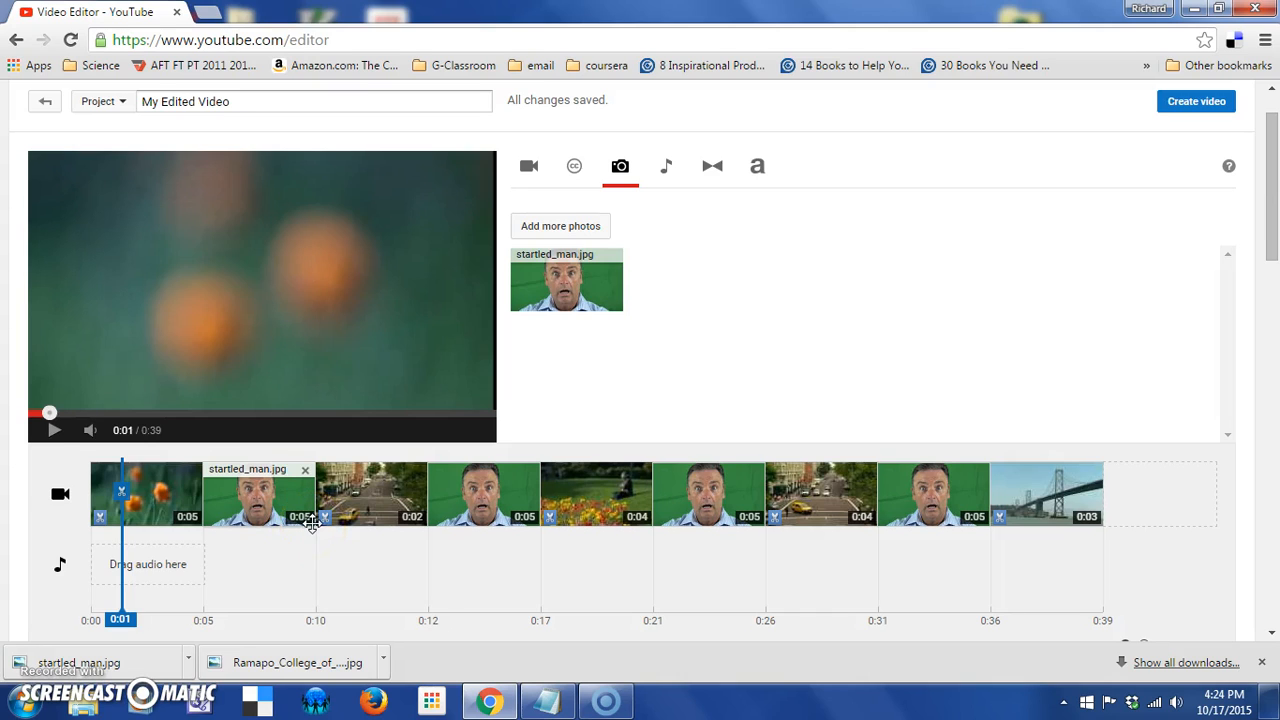
- Preview the opening of the video and shorten the first startled_man.jpg clip to 1.5 seconds
left_click(54, 438)
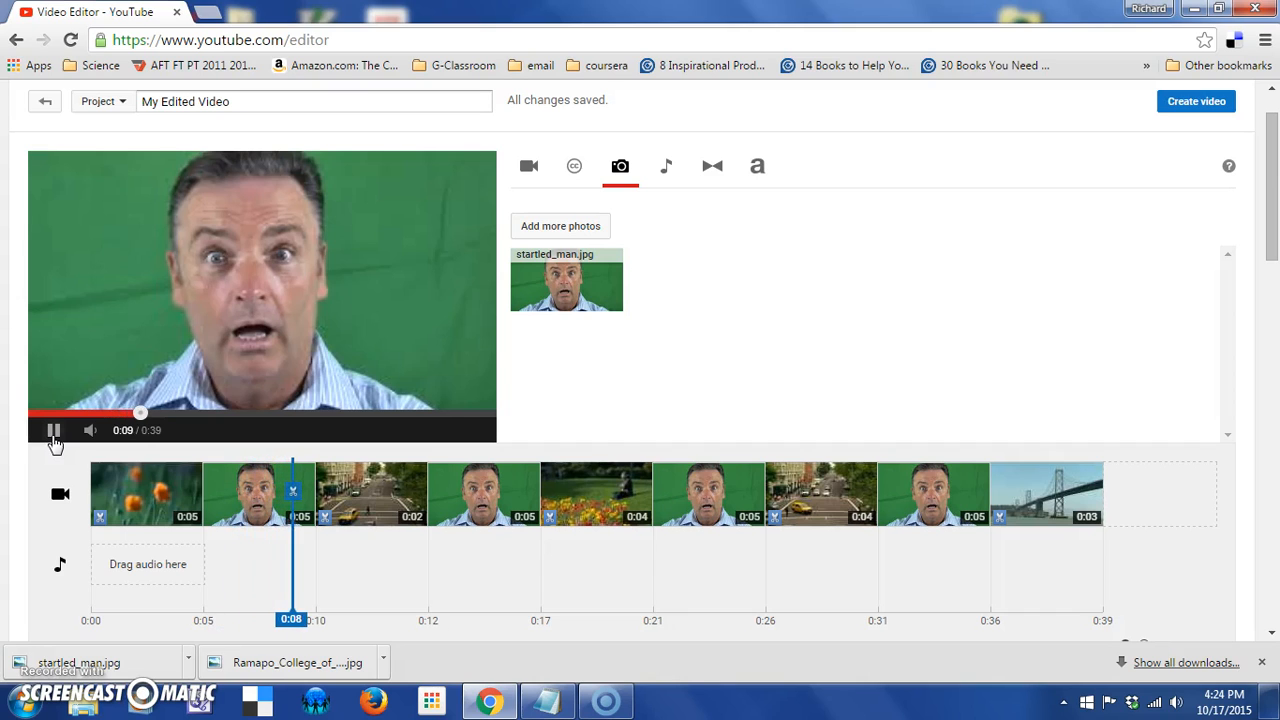
left_click(54, 432)
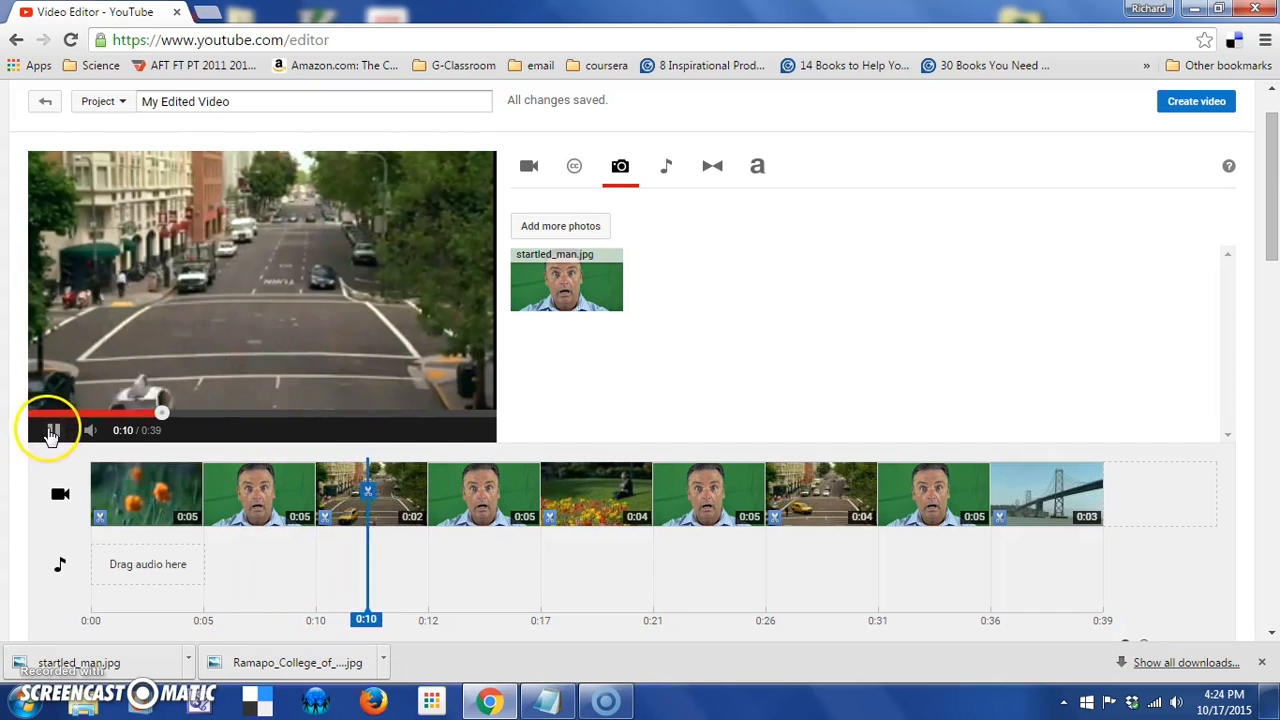
left_click(266, 500)
left_click_drag(343, 500, 246, 497)
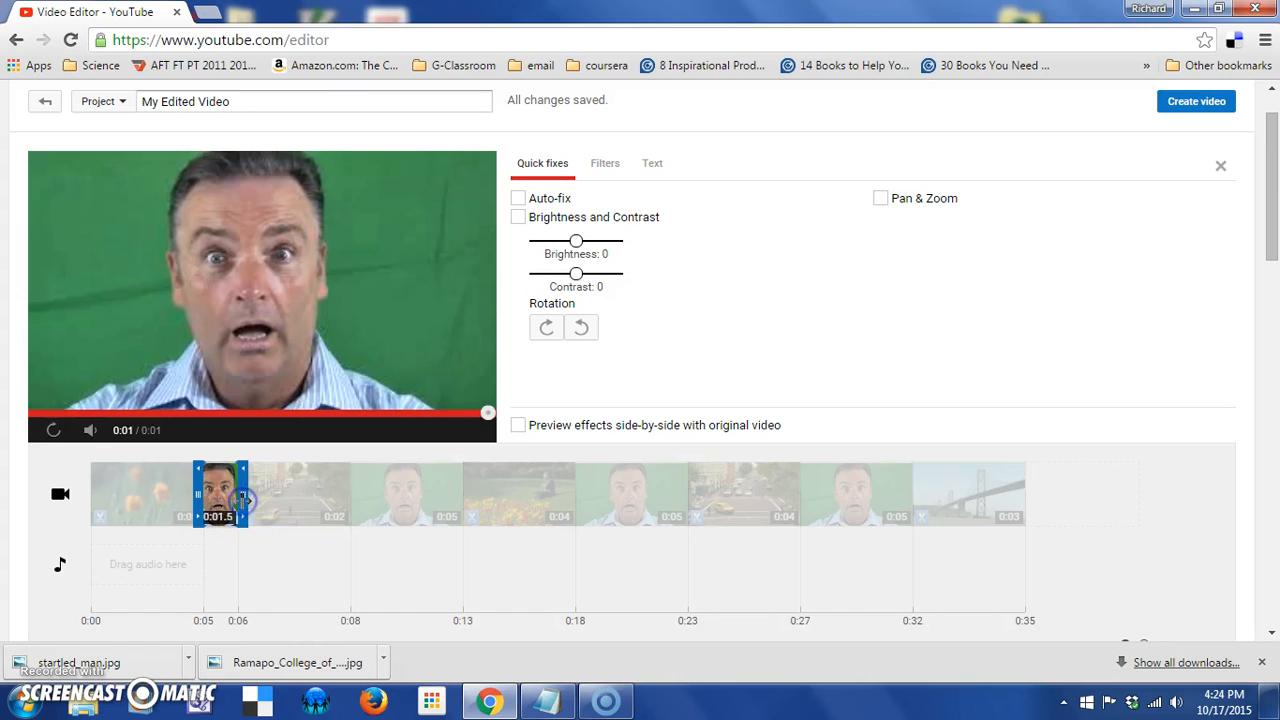
left_click(266, 580)
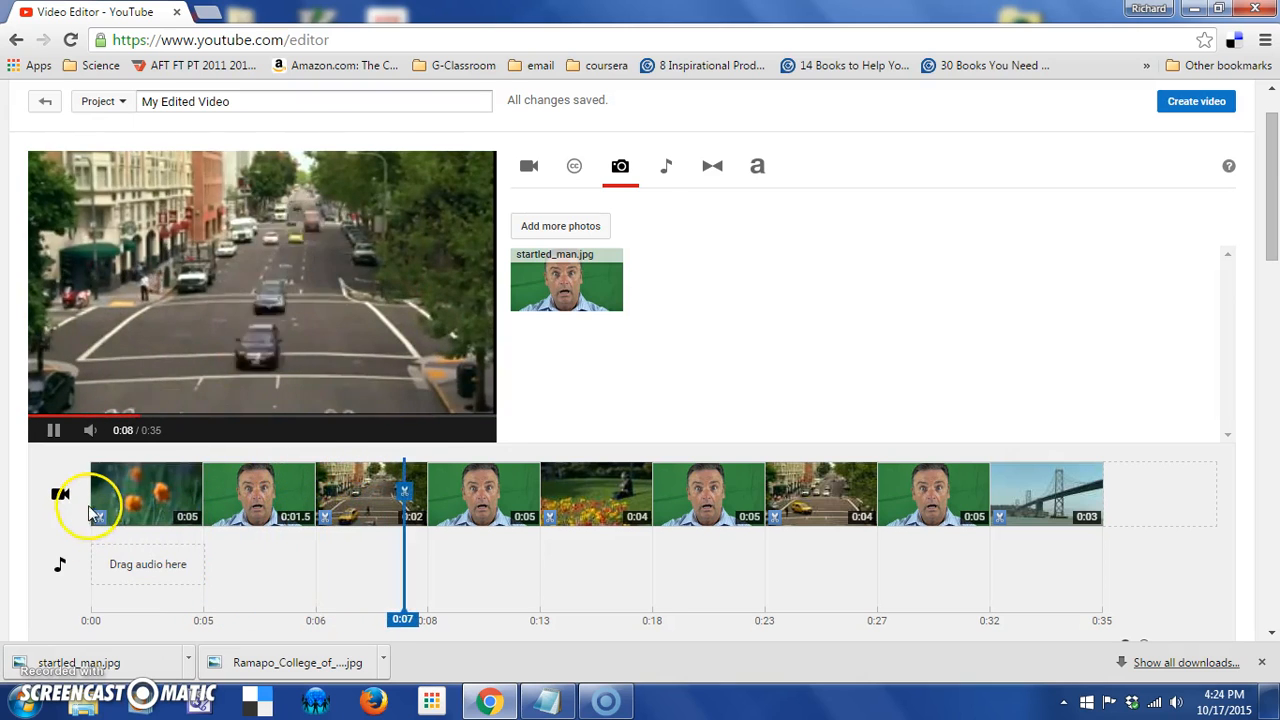
left_click(54, 430)
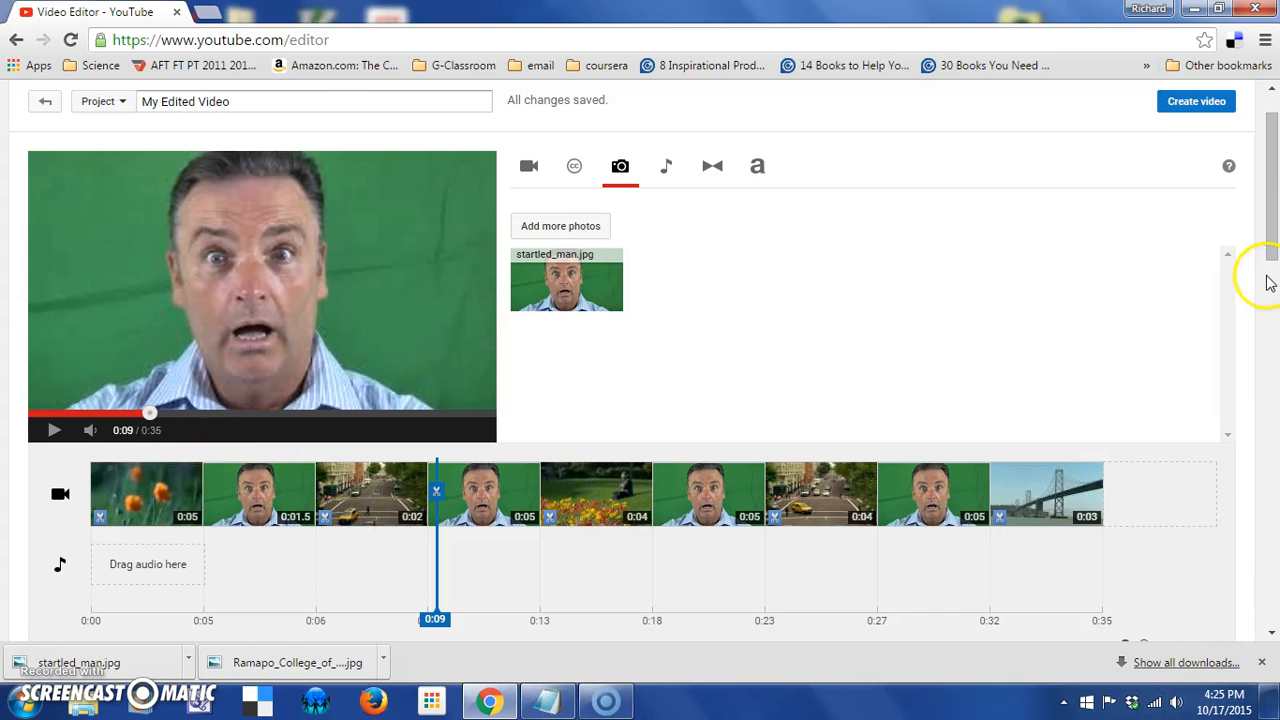
- Shorten the first startled_man.jpg clip on the timeline to under one second and play back the result
left_click_drag(1273, 220, 1271, 270)
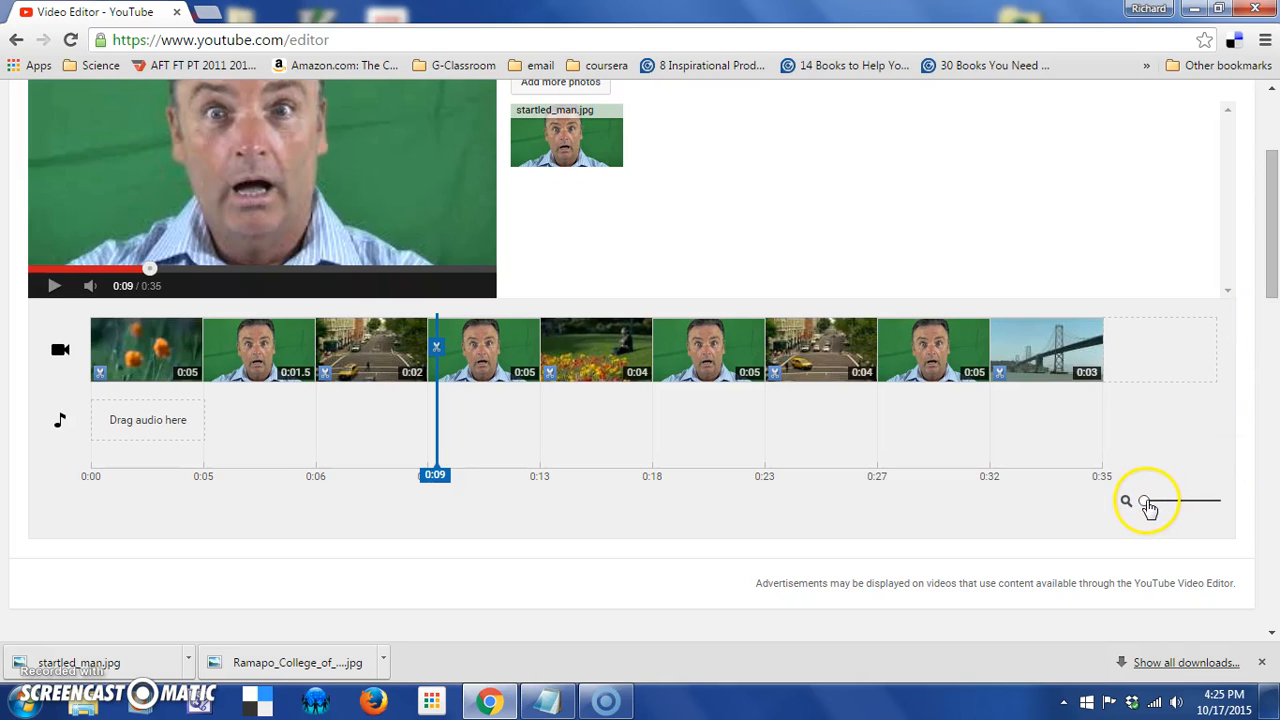
left_click_drag(1153, 505, 1114, 503)
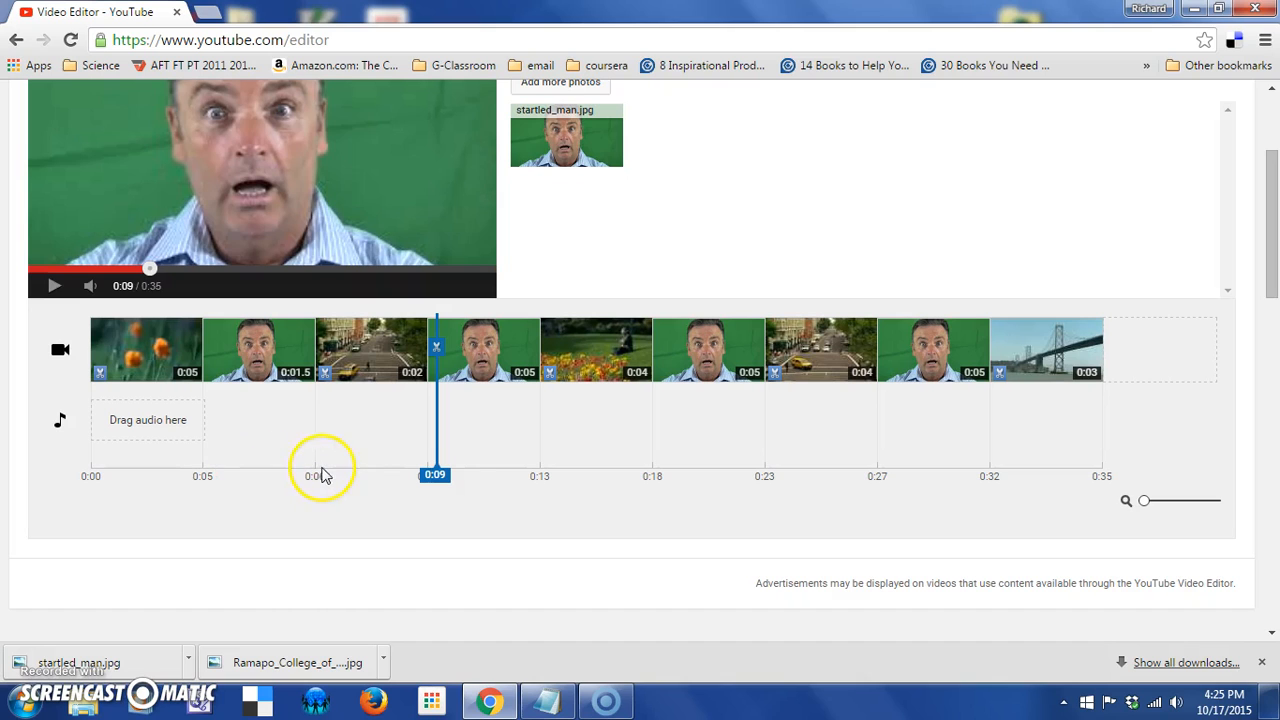
left_click_drag(1147, 507, 1219, 506)
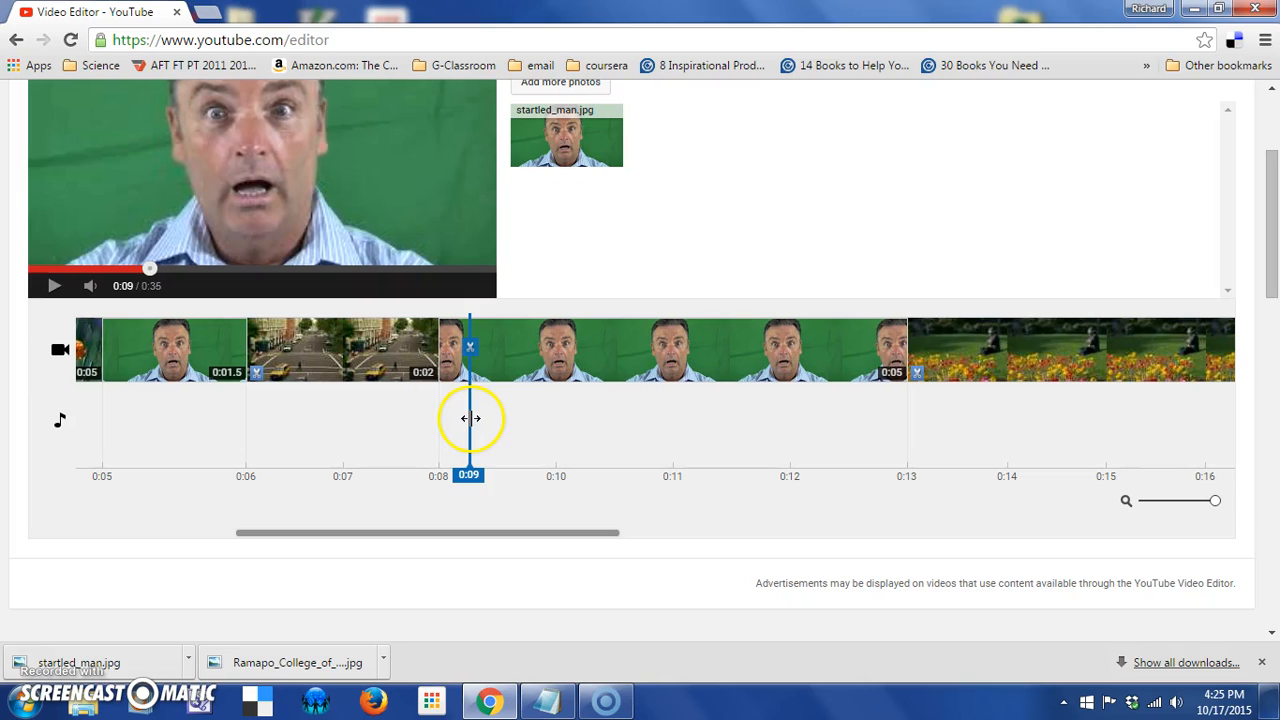
left_click(213, 362)
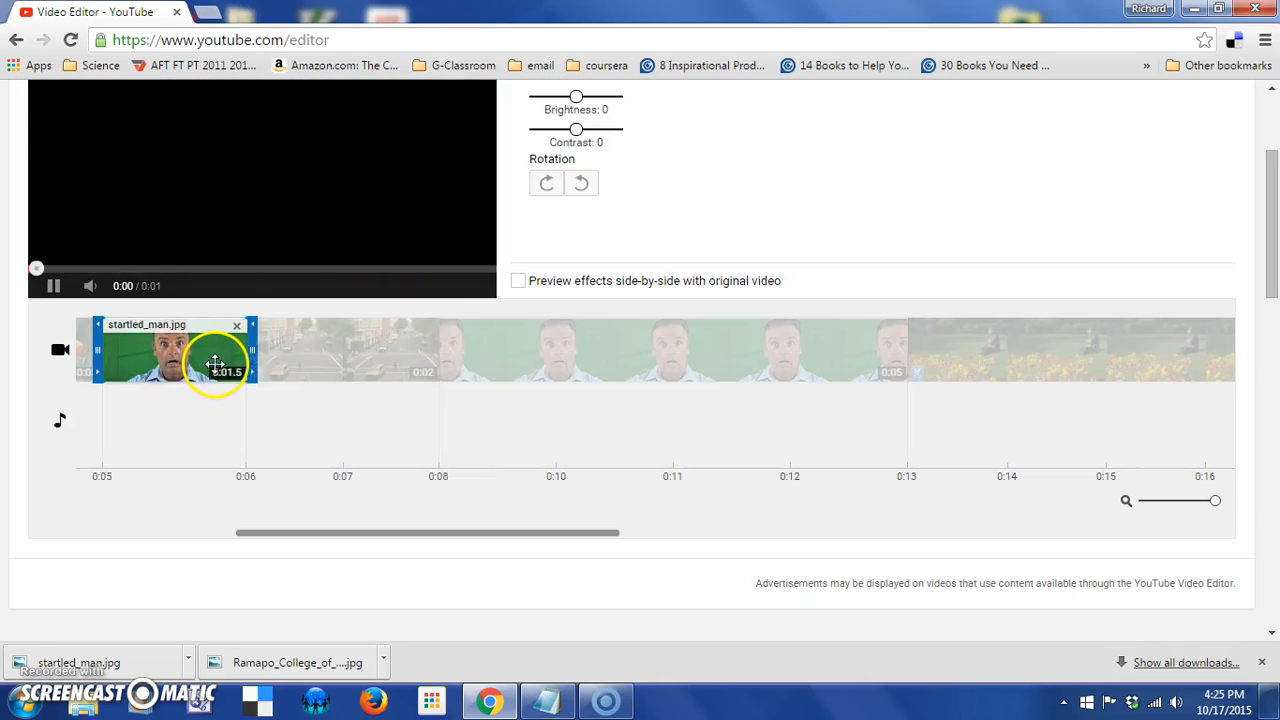
left_click_drag(252, 351, 159, 346)
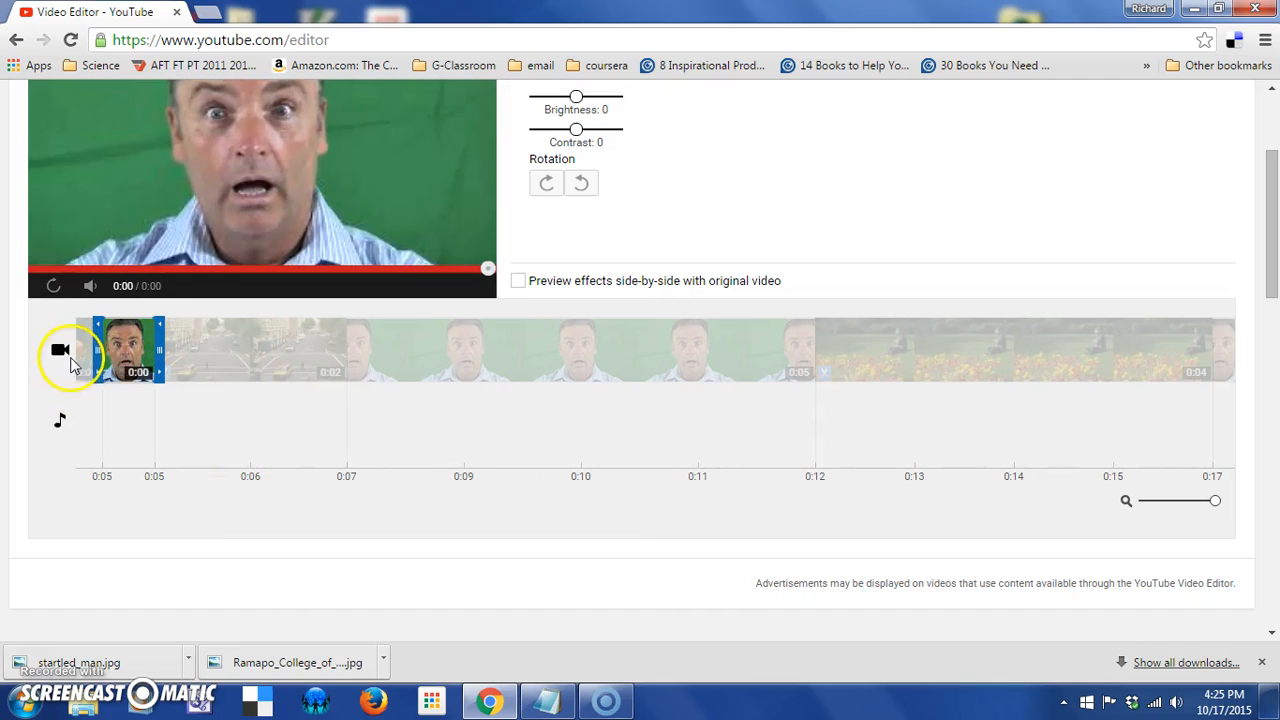
left_click(153, 565)
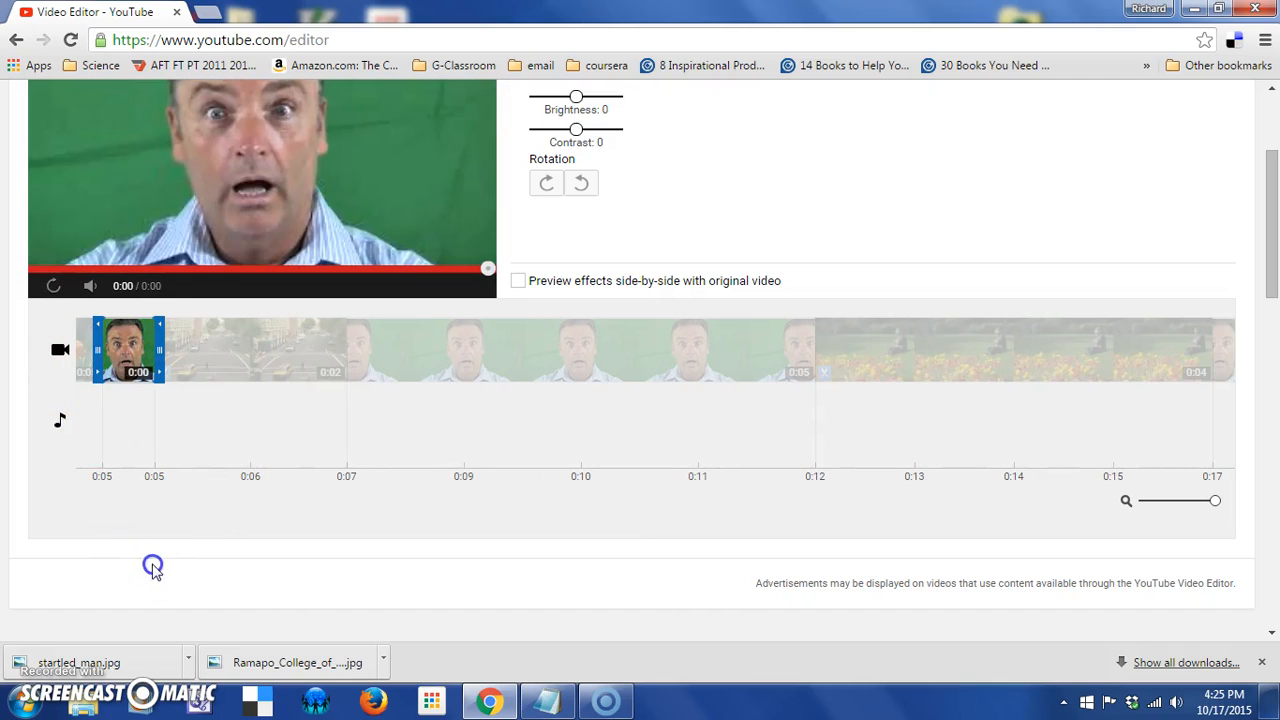
left_click_drag(751, 587, 761, 584)
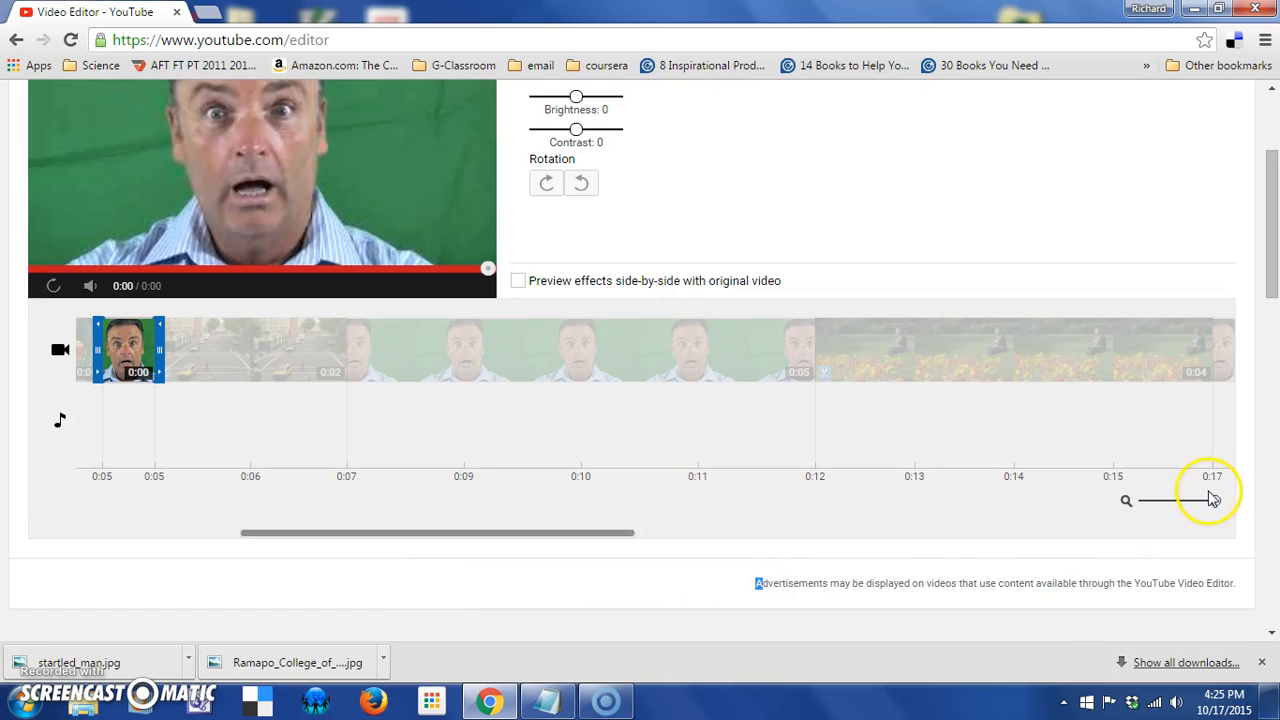
left_click_drag(1216, 502, 1126, 503)
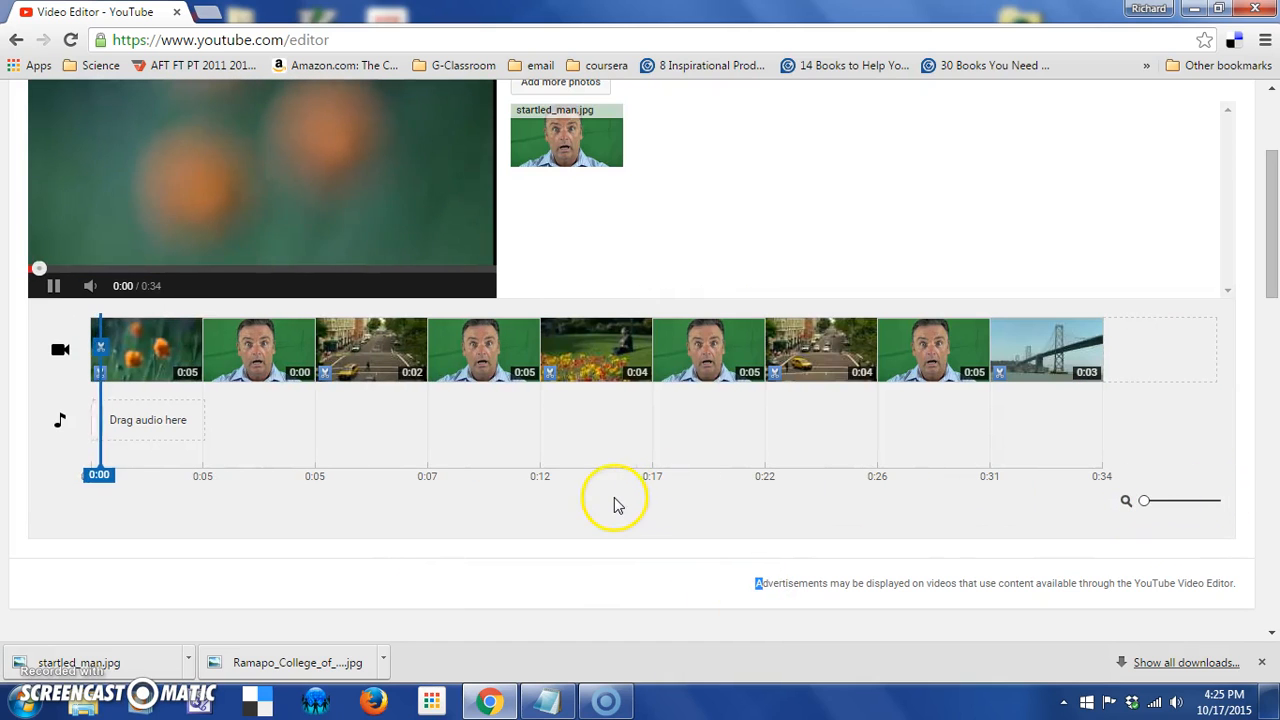
left_click_drag(1270, 270, 1275, 220)
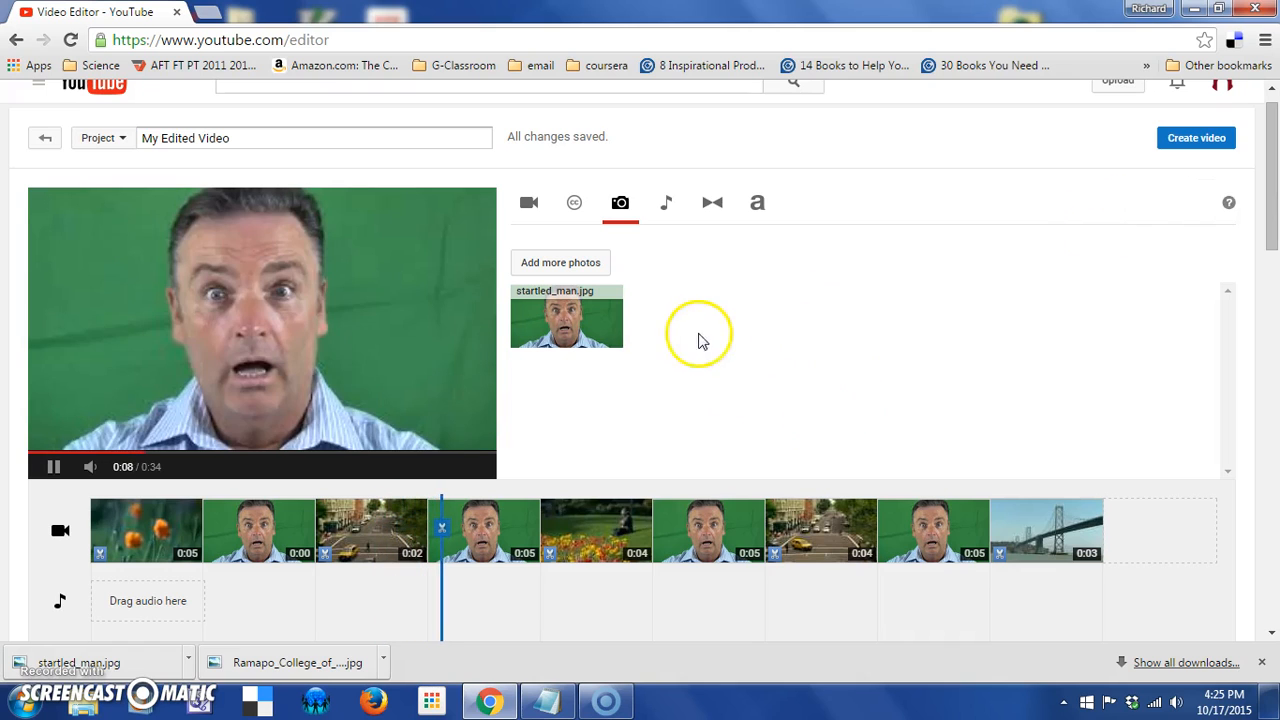
left_click(54, 467)
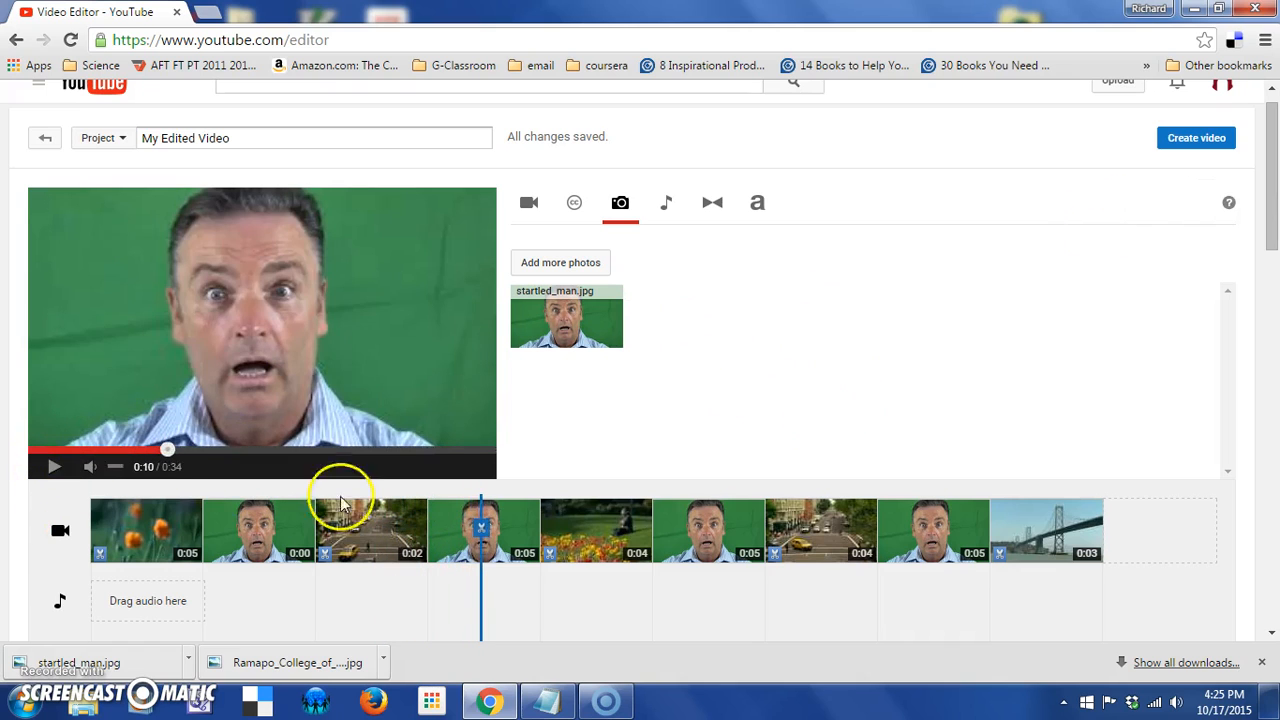
- Shorten the remaining three startled_man.jpg clips on the timeline to under one second each
left_click(520, 544)
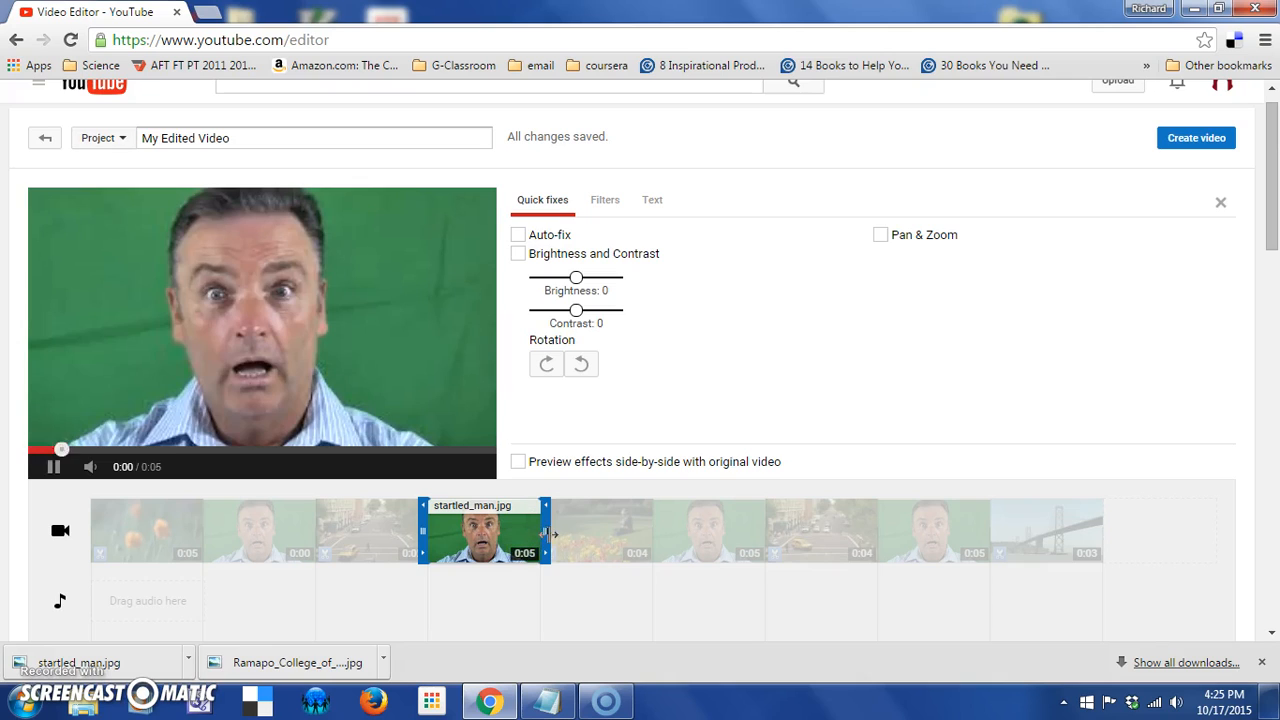
left_click_drag(545, 532, 674, 528)
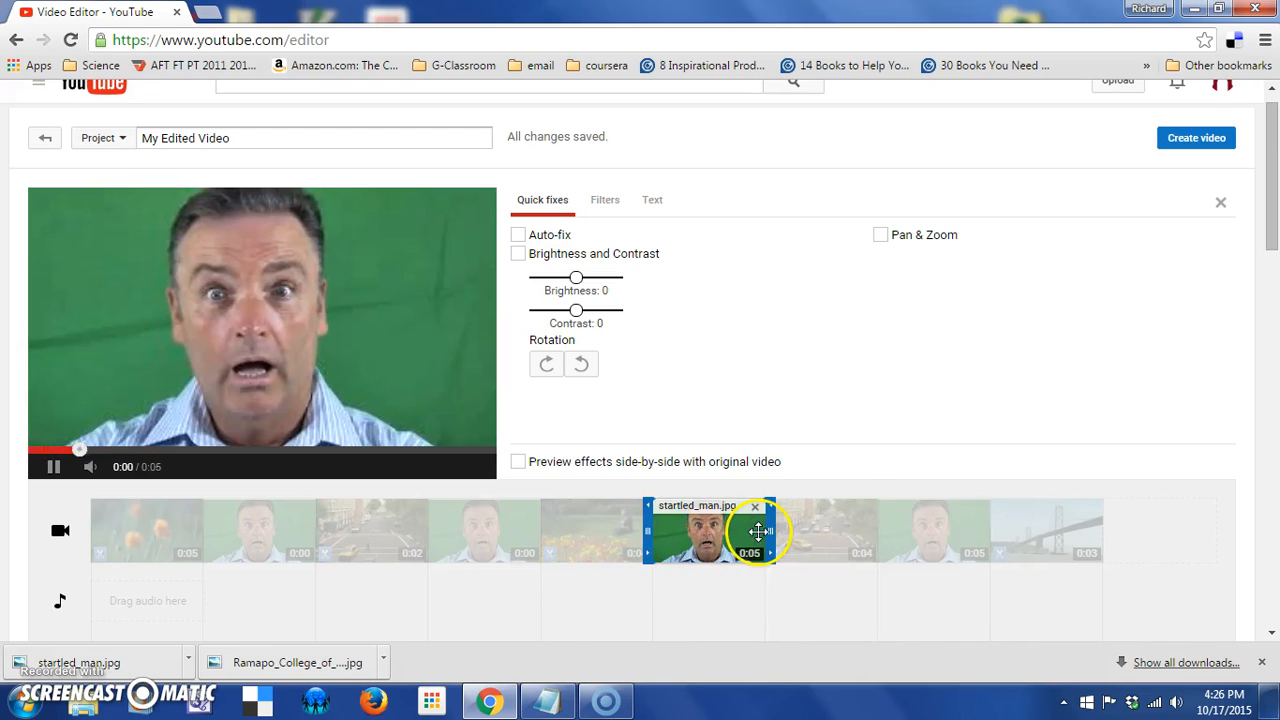
left_click_drag(770, 531, 920, 521)
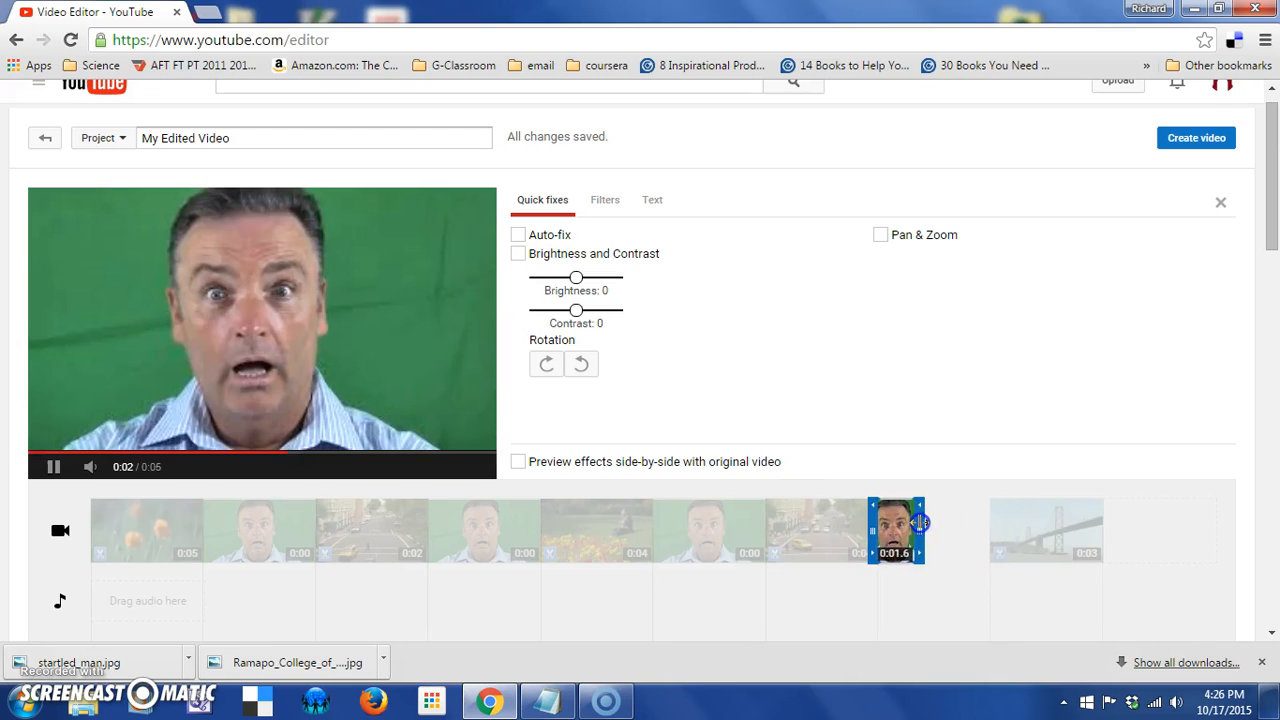
left_click_drag(895, 524, 893, 598)
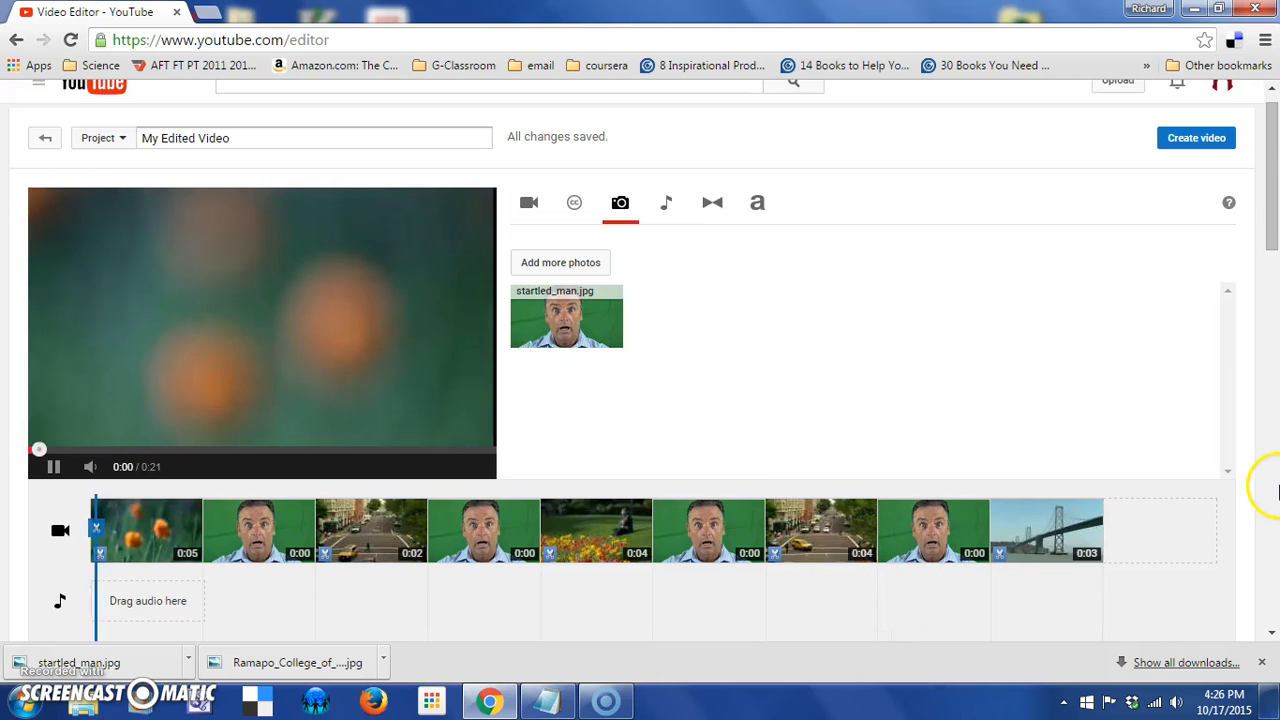
left_click_drag(1273, 243, 1278, 255)
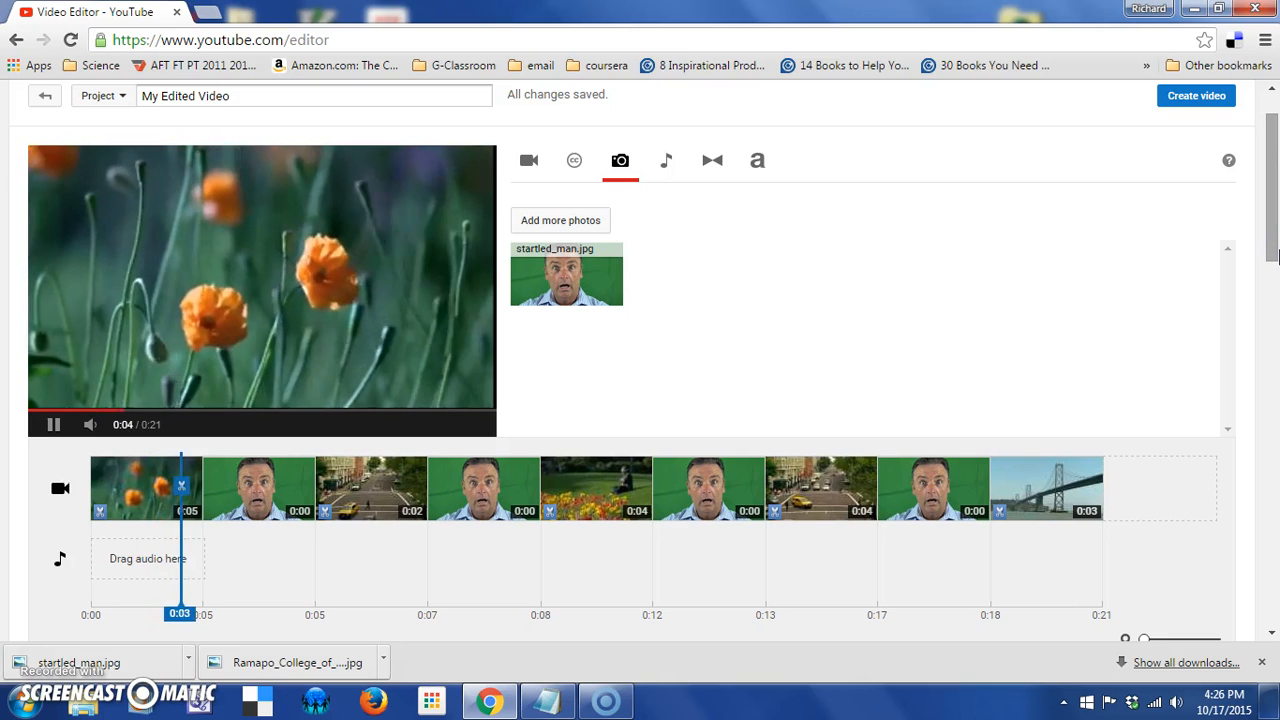